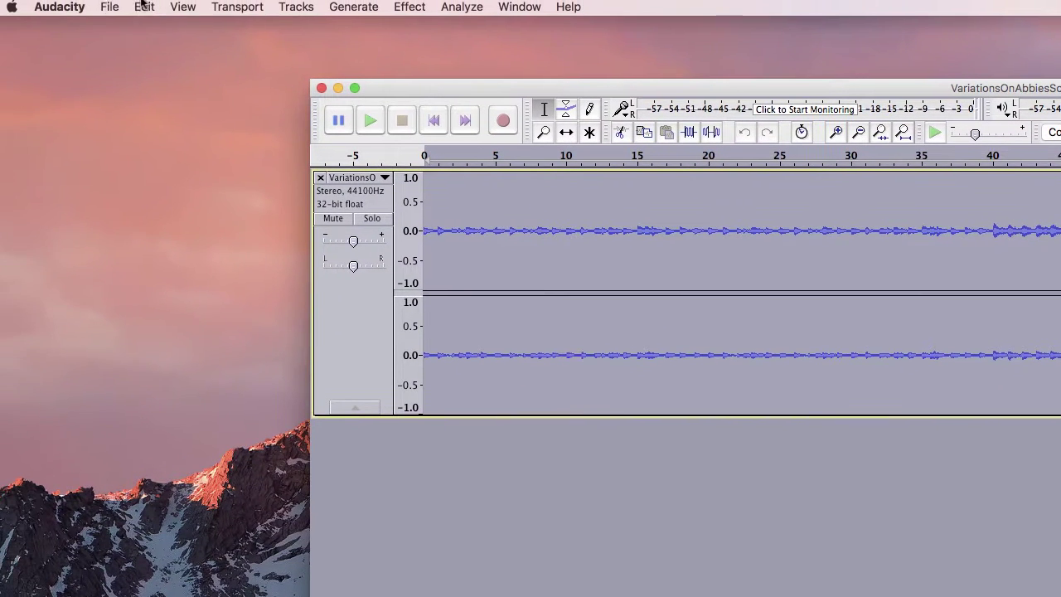
From Save Project As, create a new folder named AbbiesSong on the Desktop.
click(120, 9)
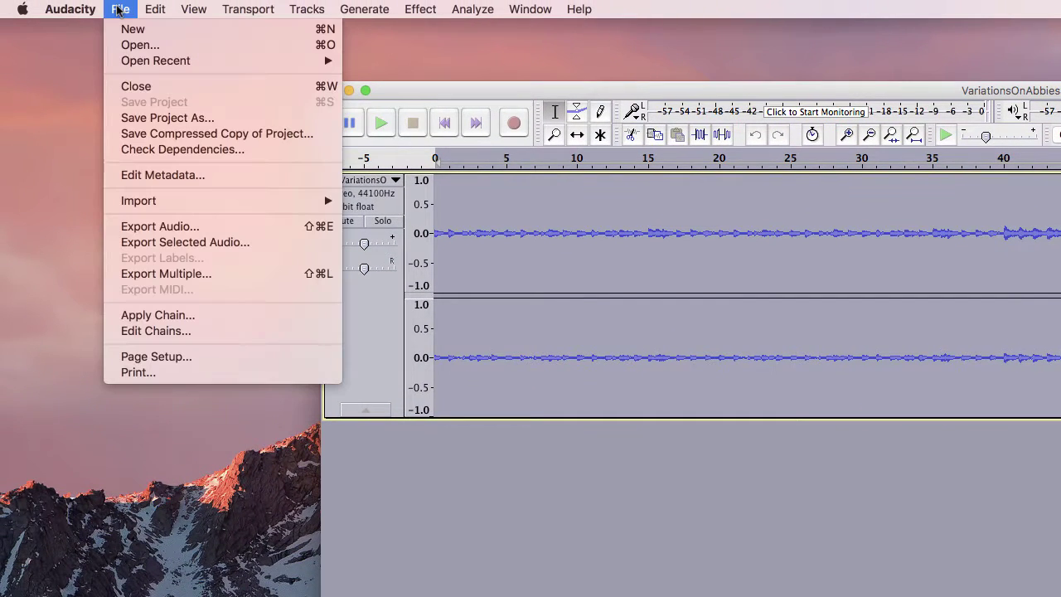
click(133, 122)
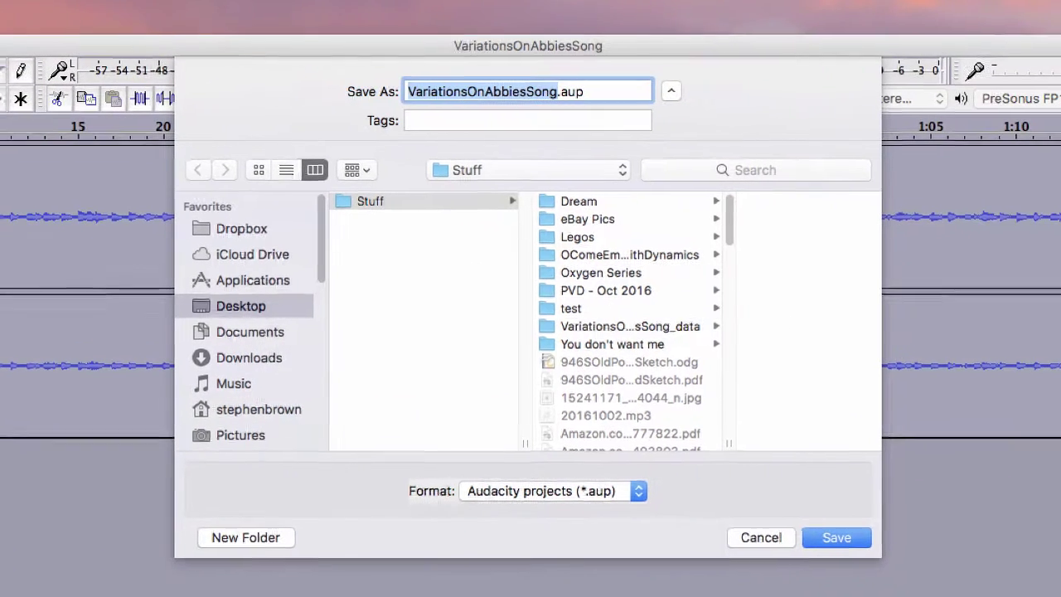
click(214, 307)
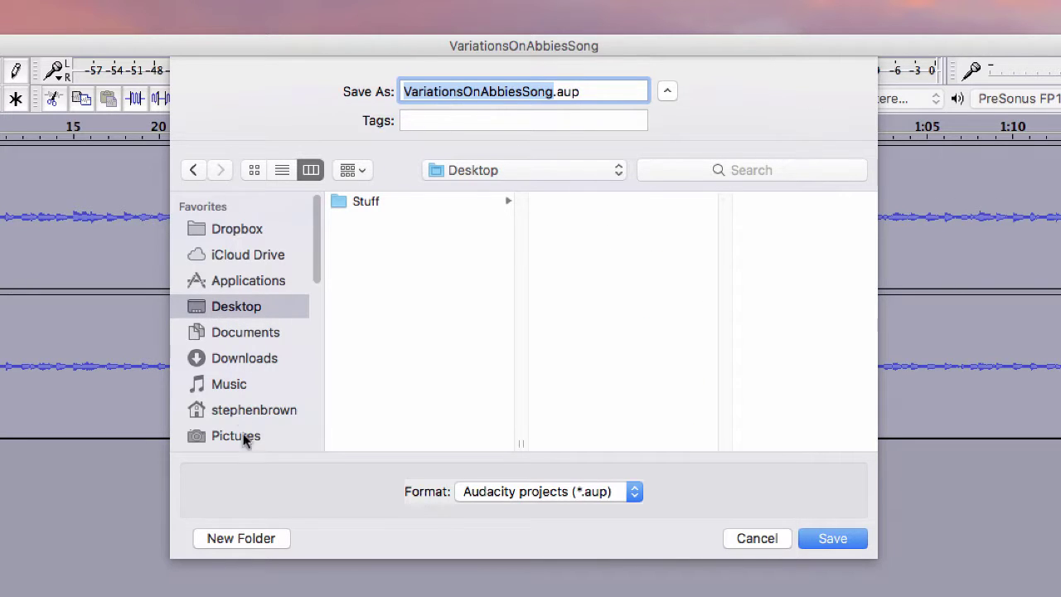
click(222, 540)
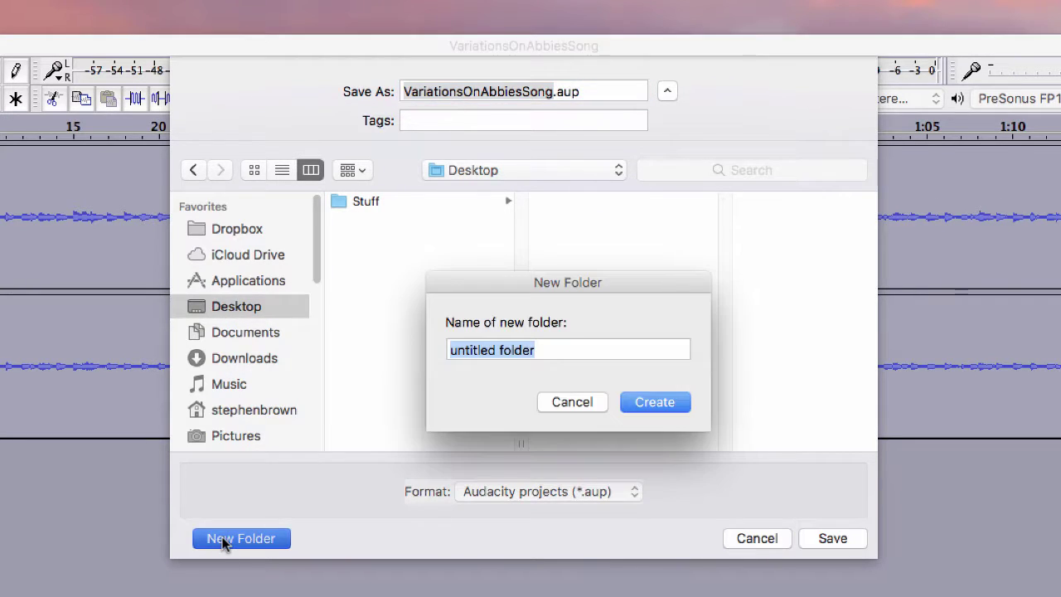
text(Abbies)
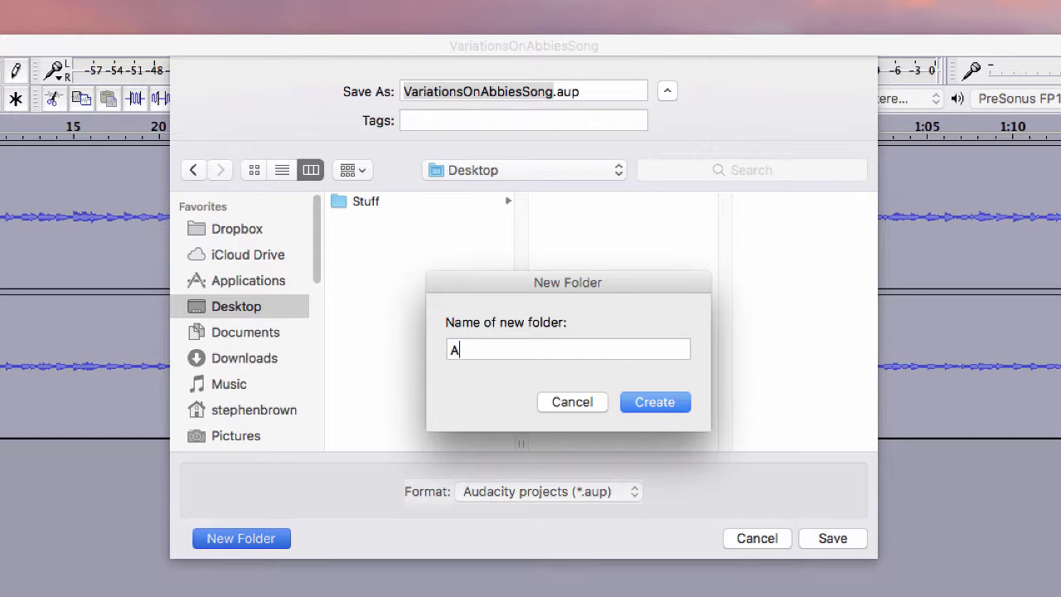
text(Song)
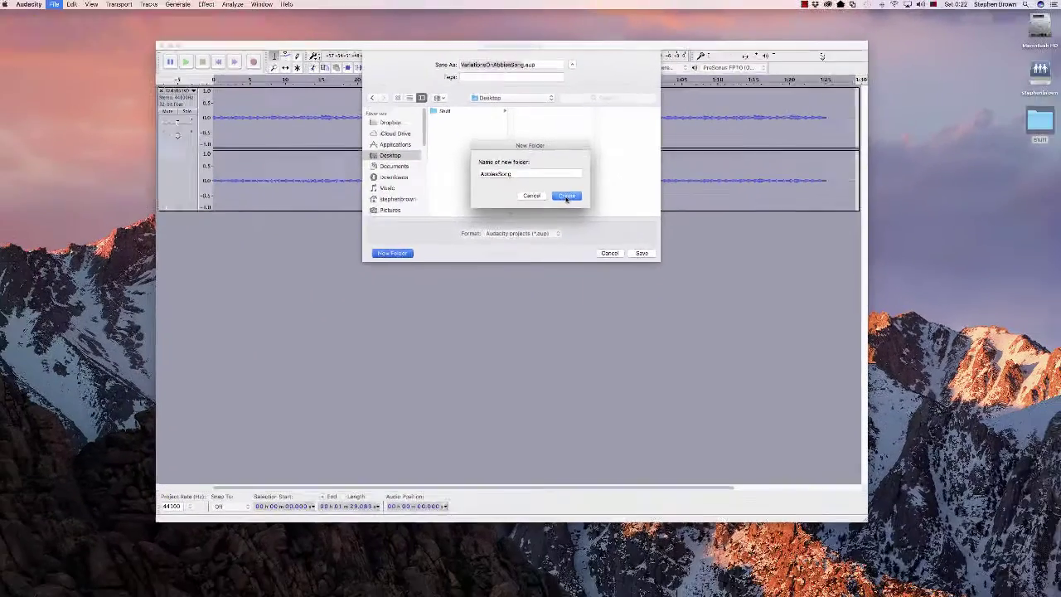
click(567, 196)
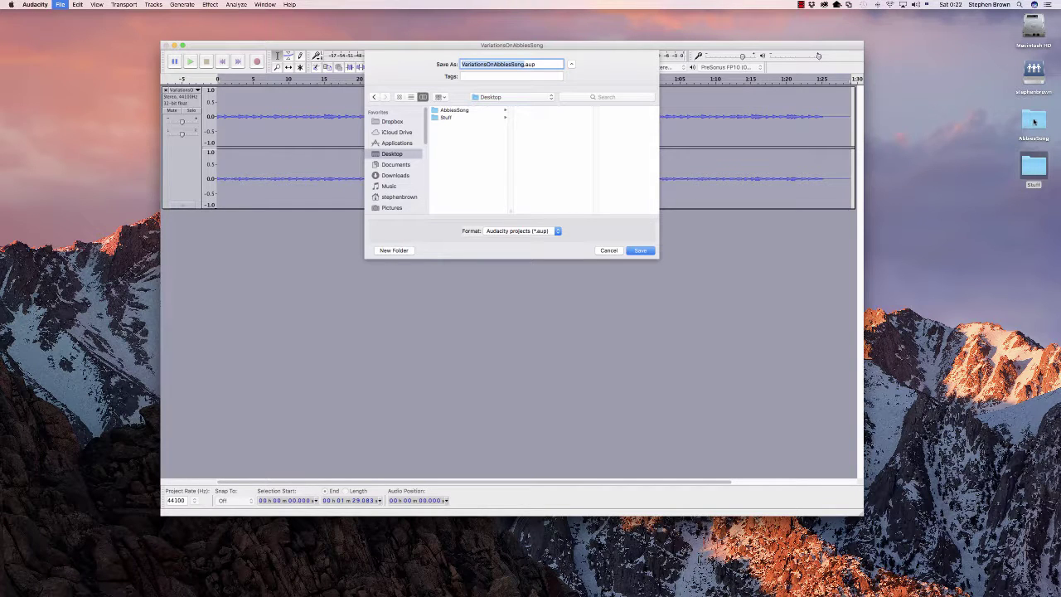
Save the project as VariationsOnAbbiesSong.aup inside the new AbbiesSong folder.
click(1033, 122)
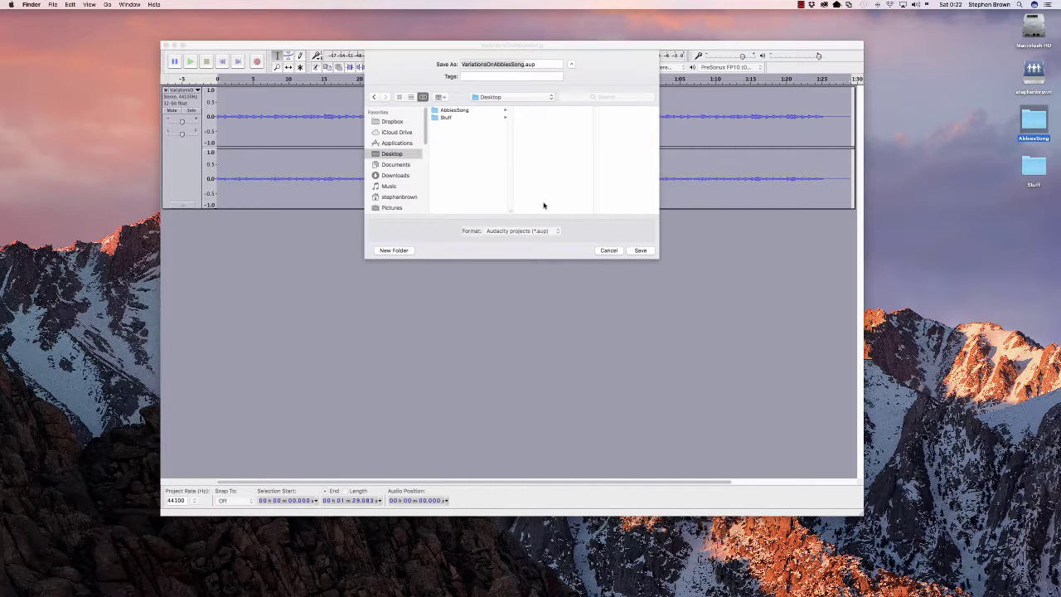
click(583, 237)
click(454, 111)
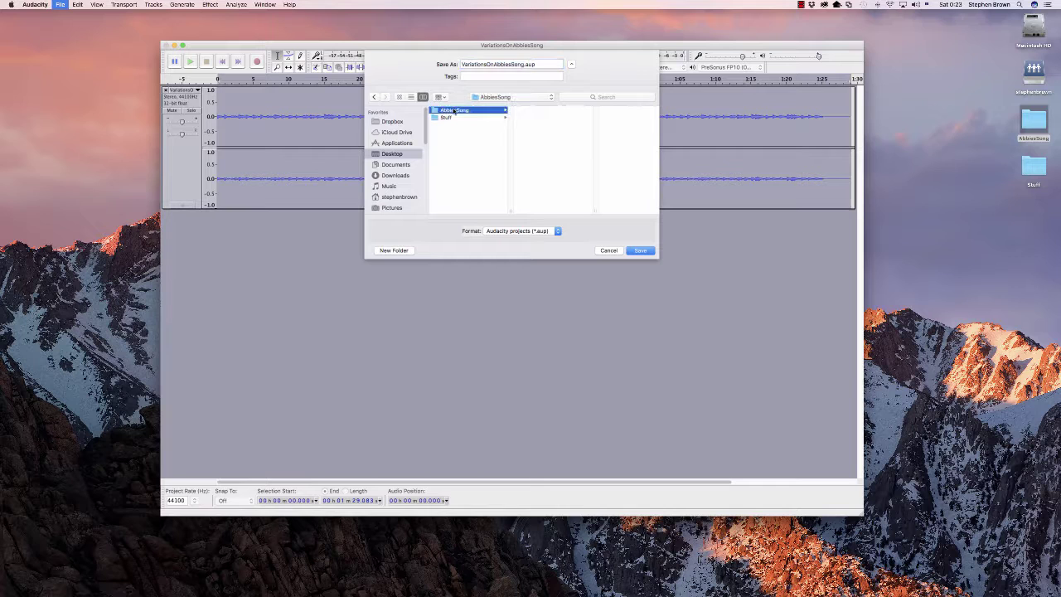
click(640, 251)
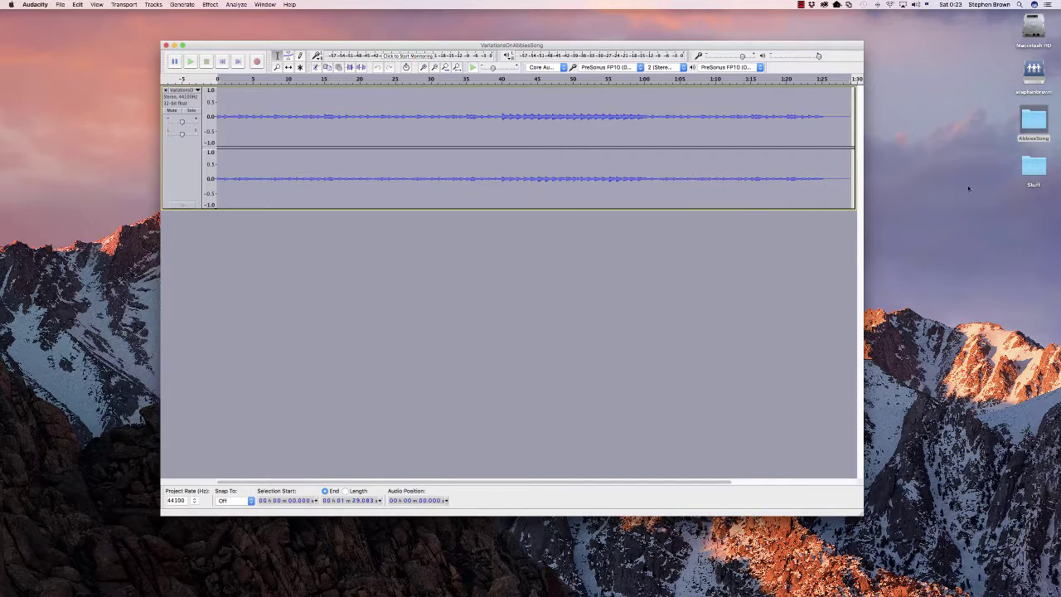
Open the AbbiesSong desktop folder in Finder and widen its window.
click(1032, 121)
double_click(1032, 121)
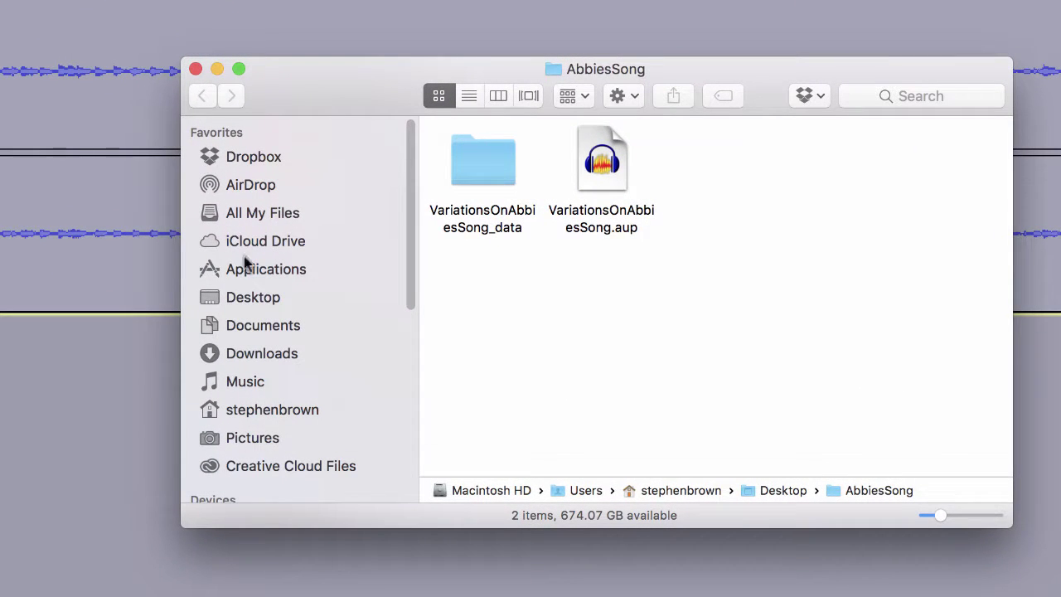
drag(181, 278, 43, 278)
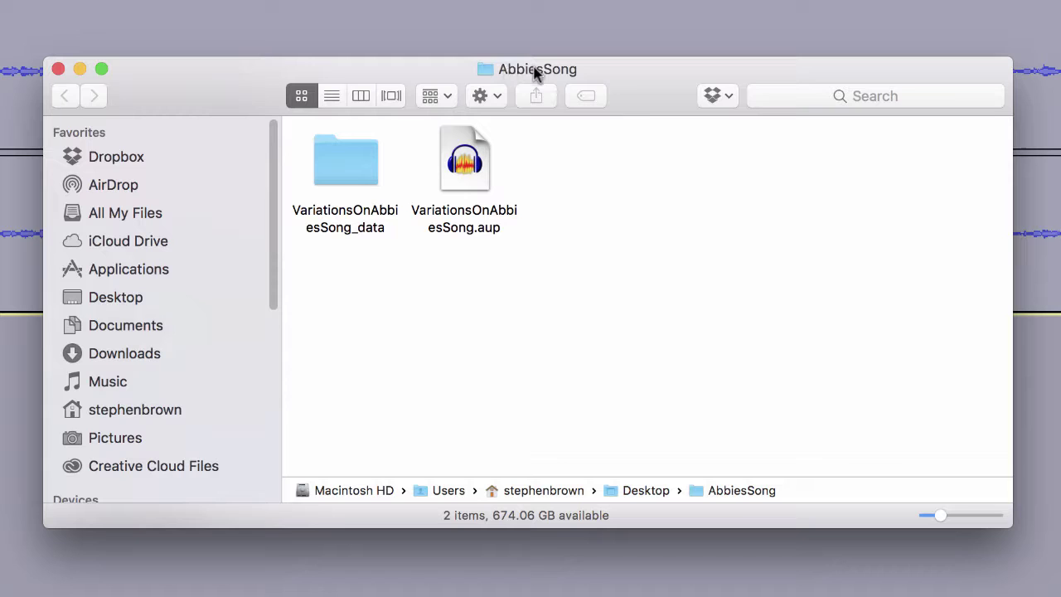
Select VariationsOnAbbiesSong.aup and then the VariationsOnAbbiesSong_data folder to inspect each.
drag(564, 170, 331, 206)
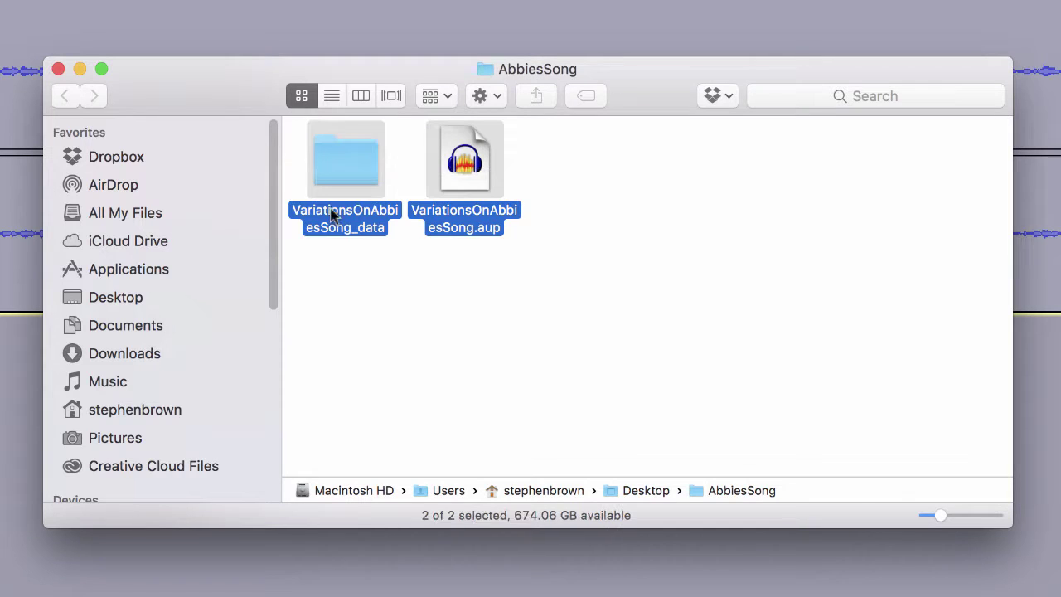
click(495, 296)
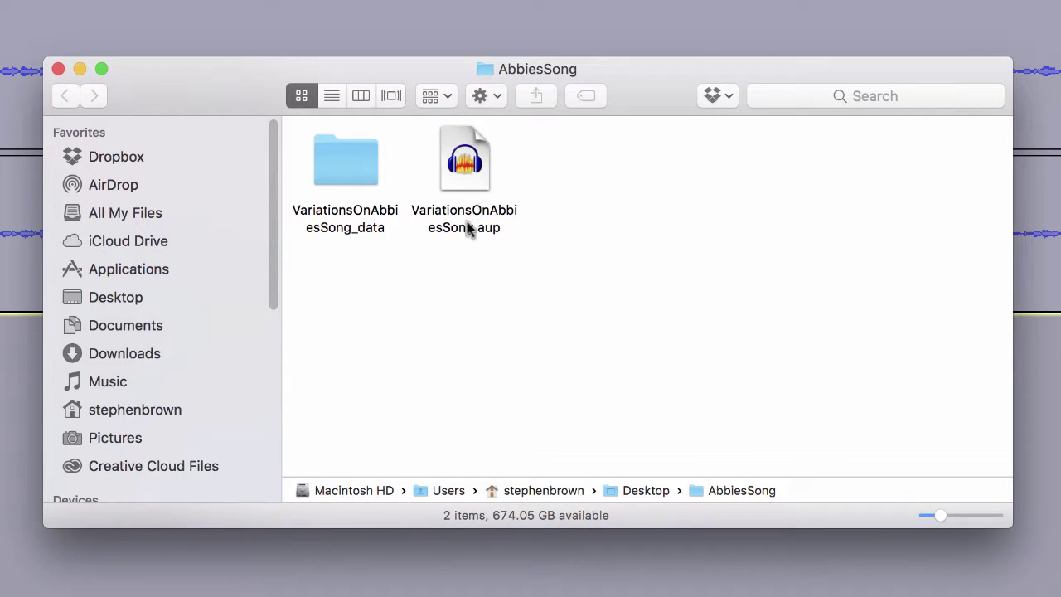
click(485, 235)
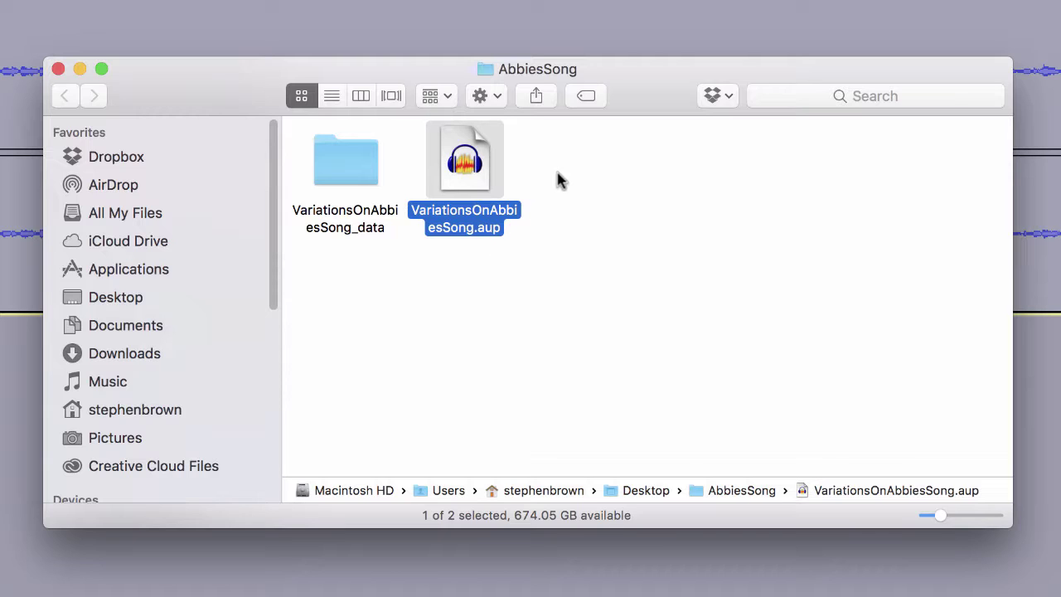
click(481, 288)
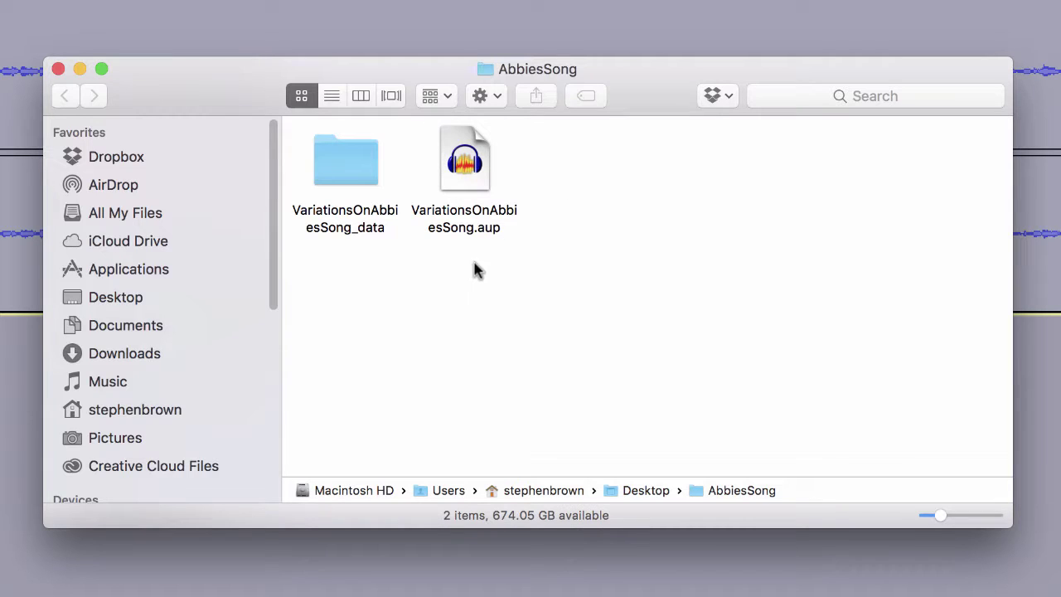
click(339, 171)
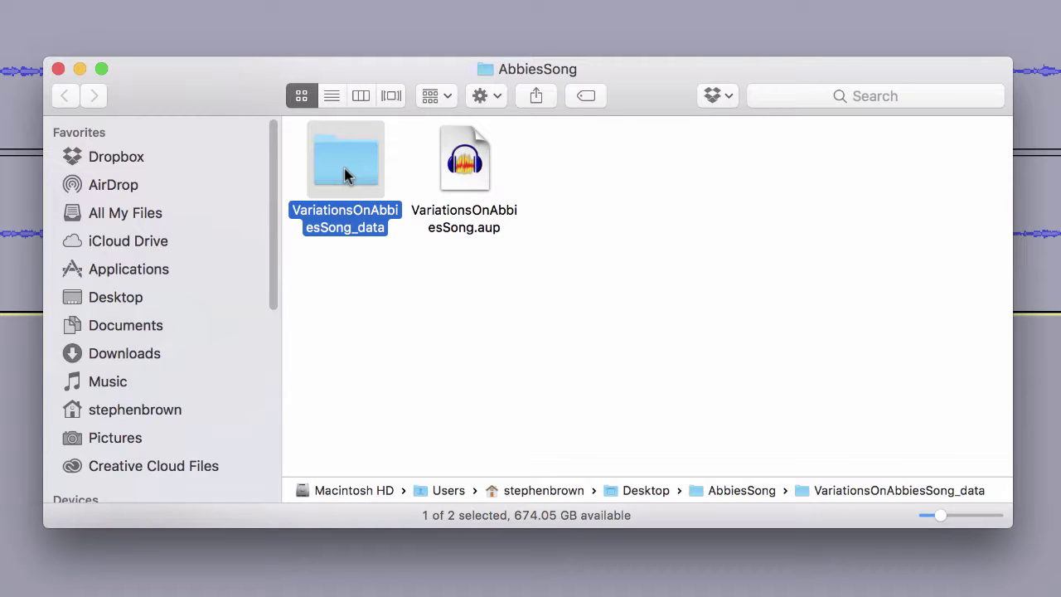
Drill through VariationsOnAbbiesSong_data and e00 into the d00 folder of .au files.
double_click(345, 174)
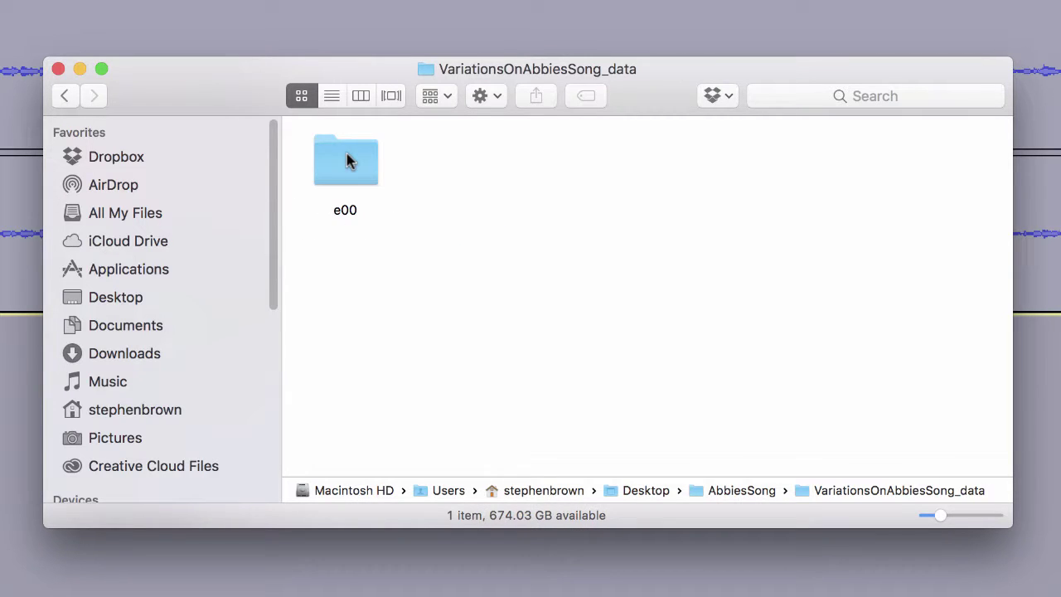
double_click(346, 160)
double_click(356, 176)
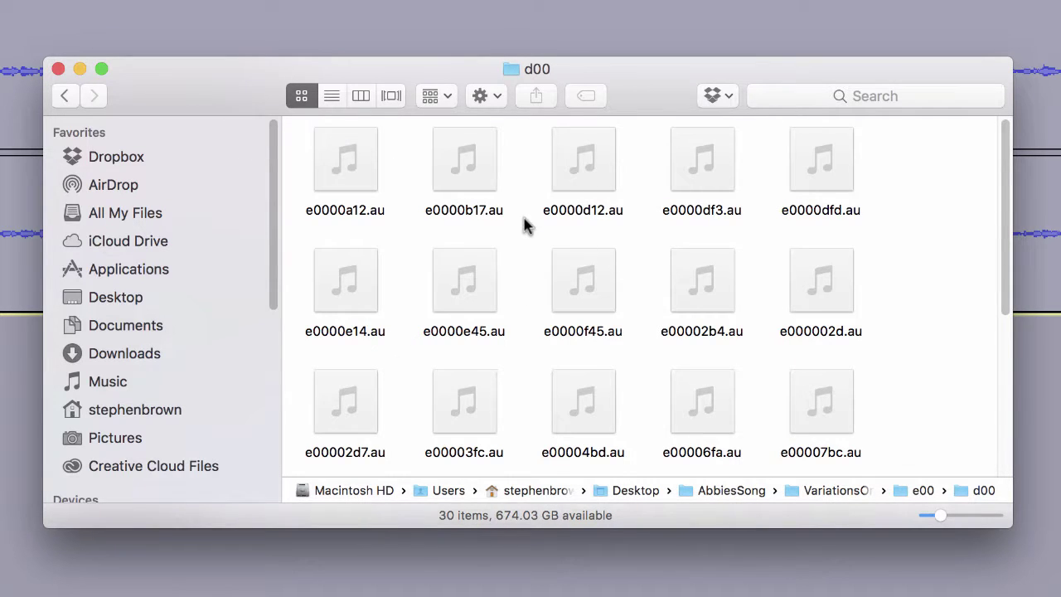
Browse the 30 .au audio chunks in d00, then go back up one level.
scroll(524, 226, down, 5)
mouse_move(707, 270)
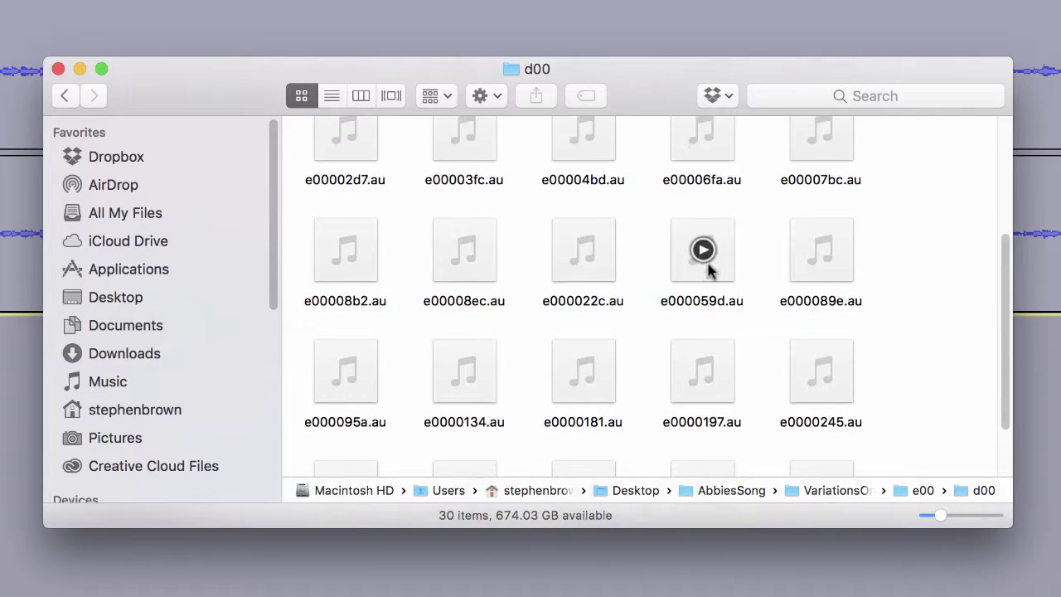
scroll(522, 284, down, 2)
scroll(521, 284, up, 5)
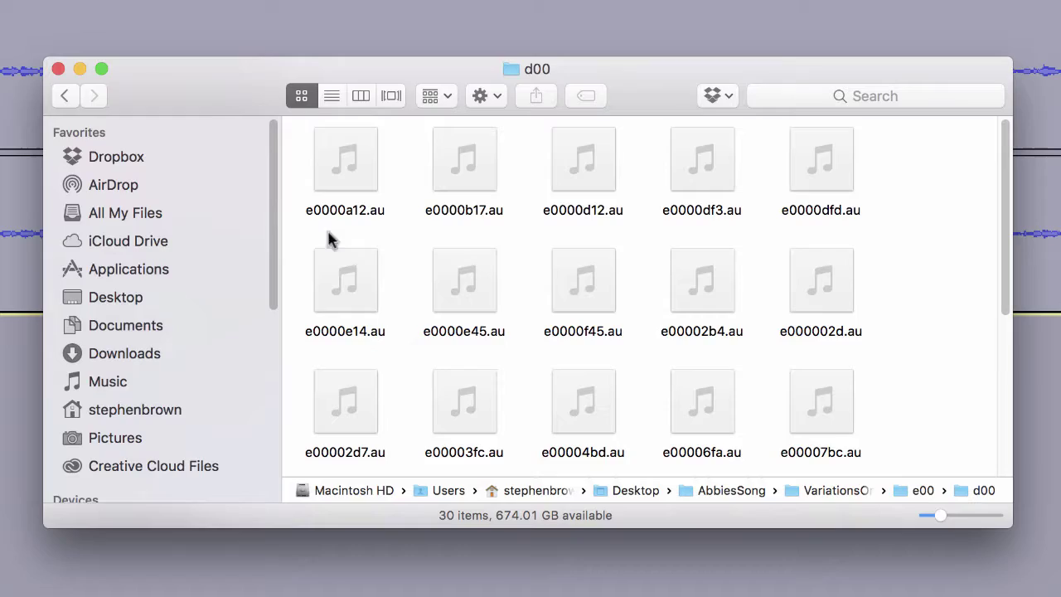
click(65, 97)
Go back up to the AbbiesSong folder and highlight VariationsOnAbbiesSong.aup.
click(65, 97)
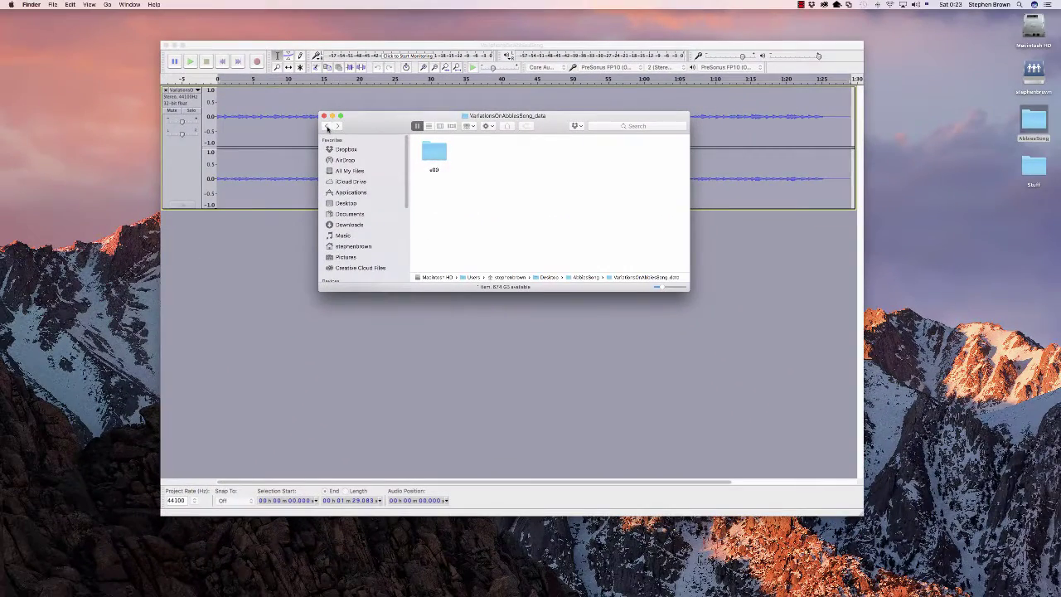
click(65, 97)
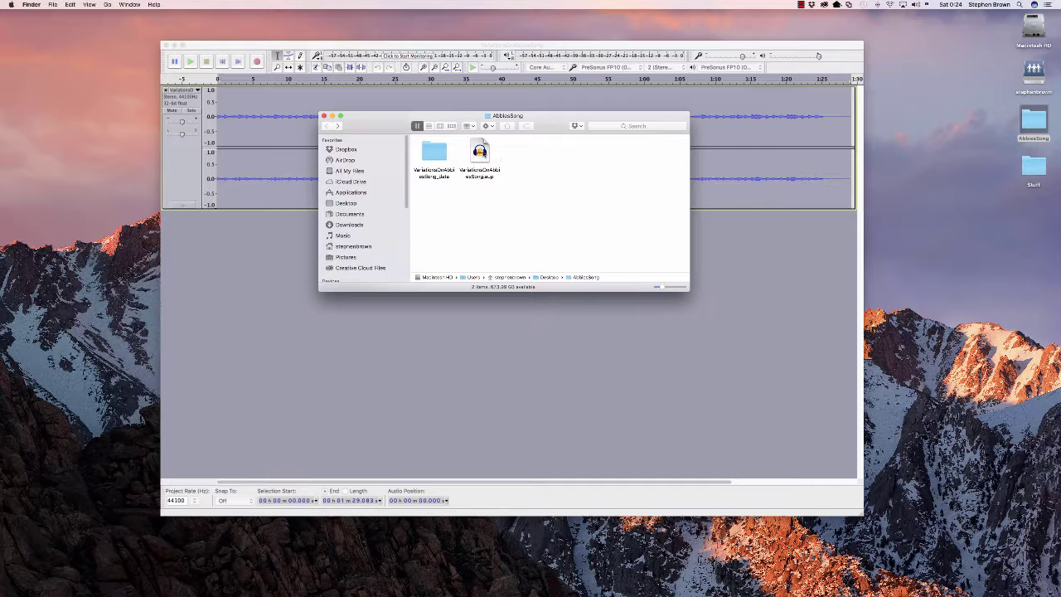
click(479, 152)
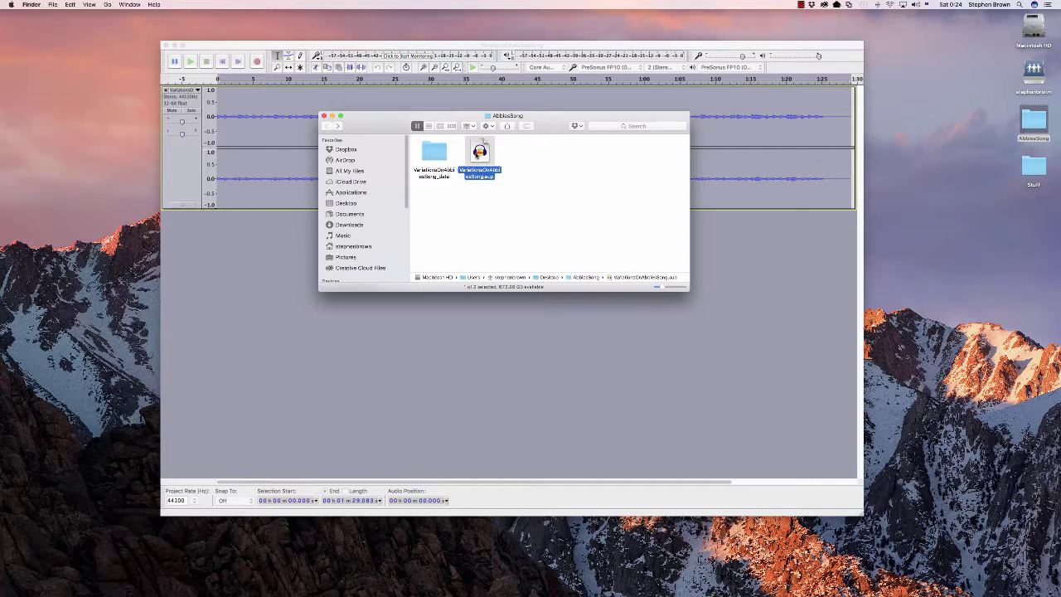
Close the AbbiesSong Finder window and select the AbbiesSong folder on the Desktop.
click(324, 116)
click(931, 138)
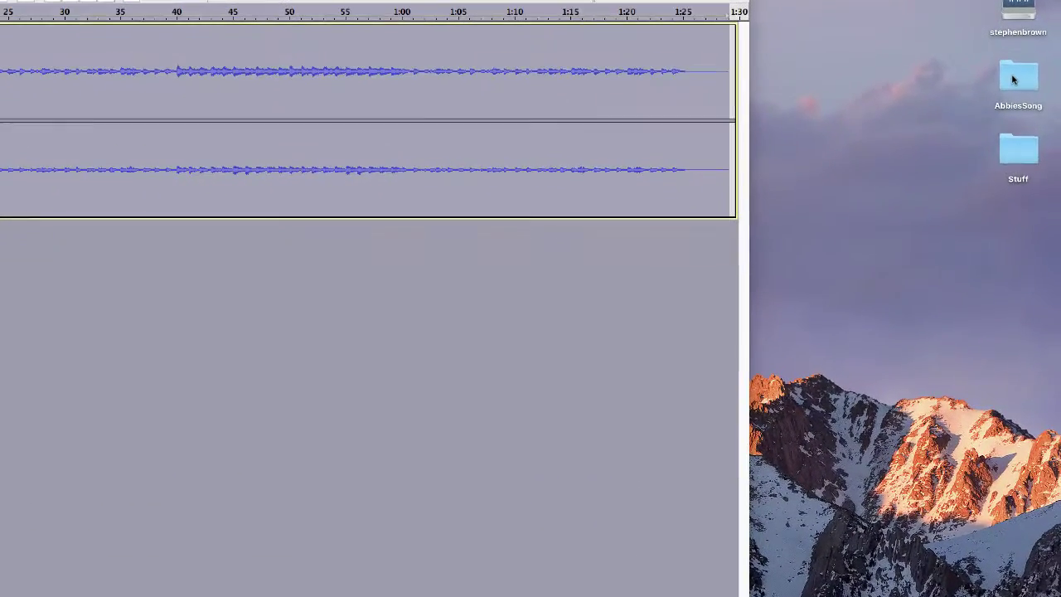
click(1032, 120)
Compress the AbbiesSong desktop folder into AbbiesSong.zip and select the new 13.9 MB archive.
right_click(1015, 77)
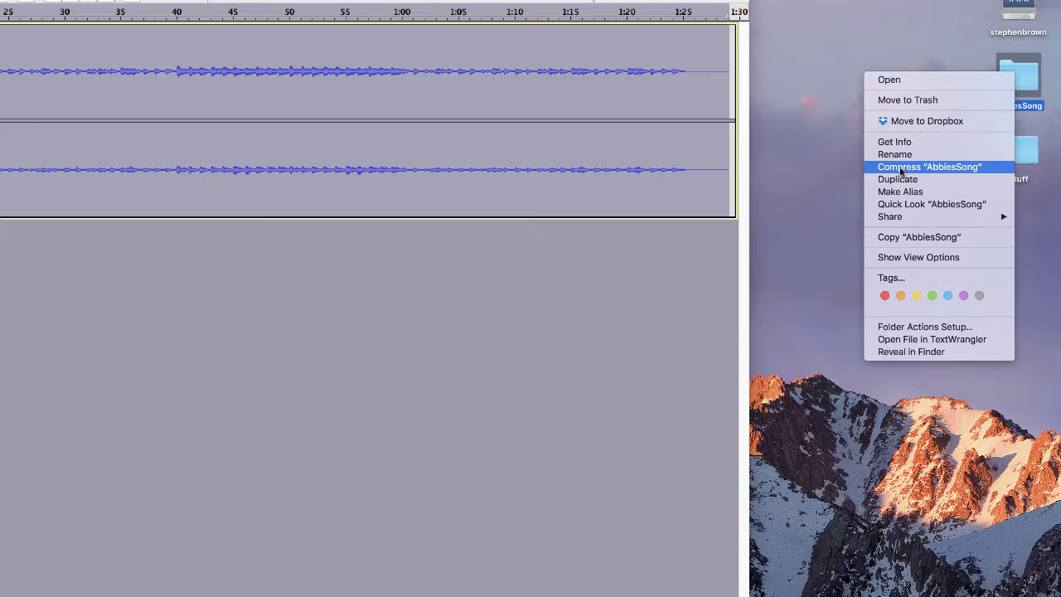
click(900, 169)
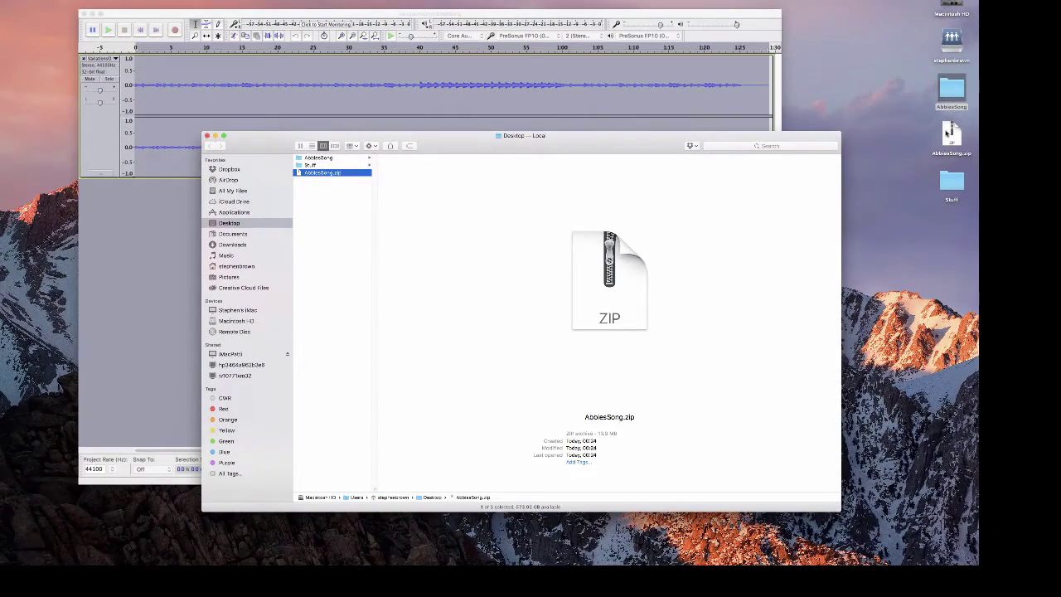
click(1009, 146)
click(948, 133)
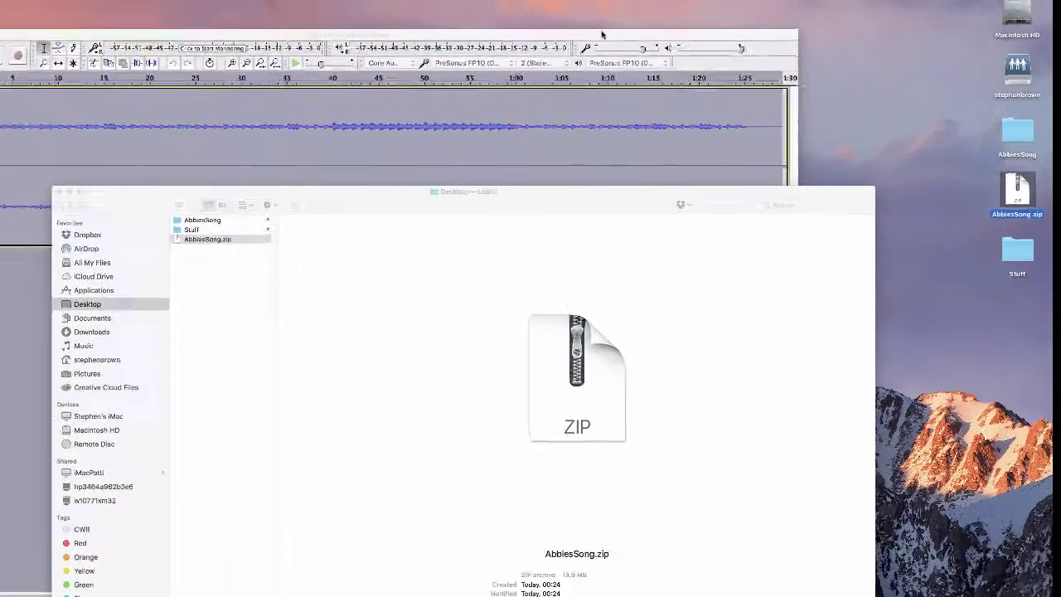
click(628, 15)
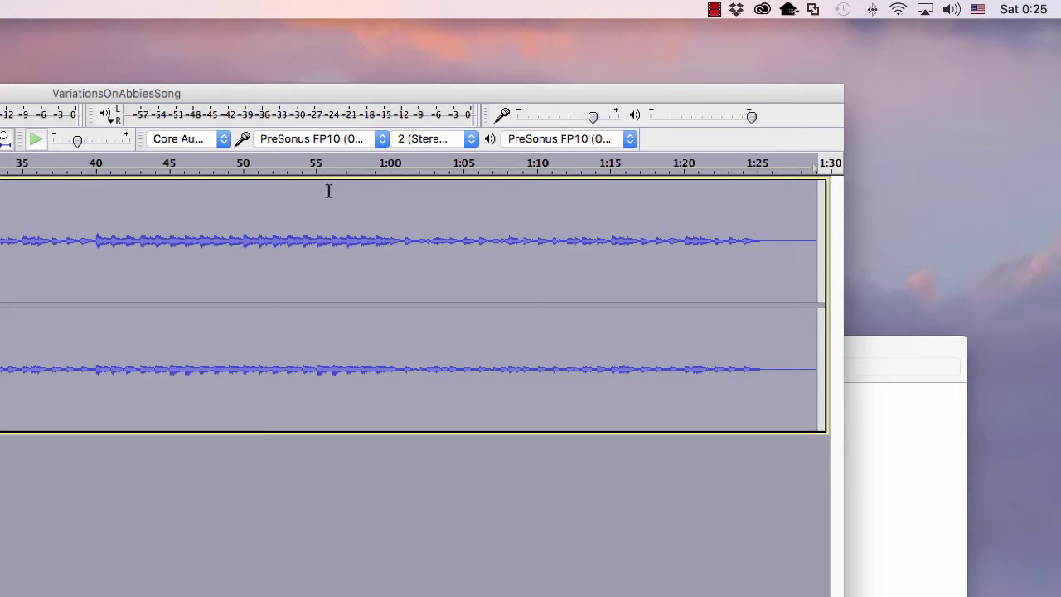
click(859, 356)
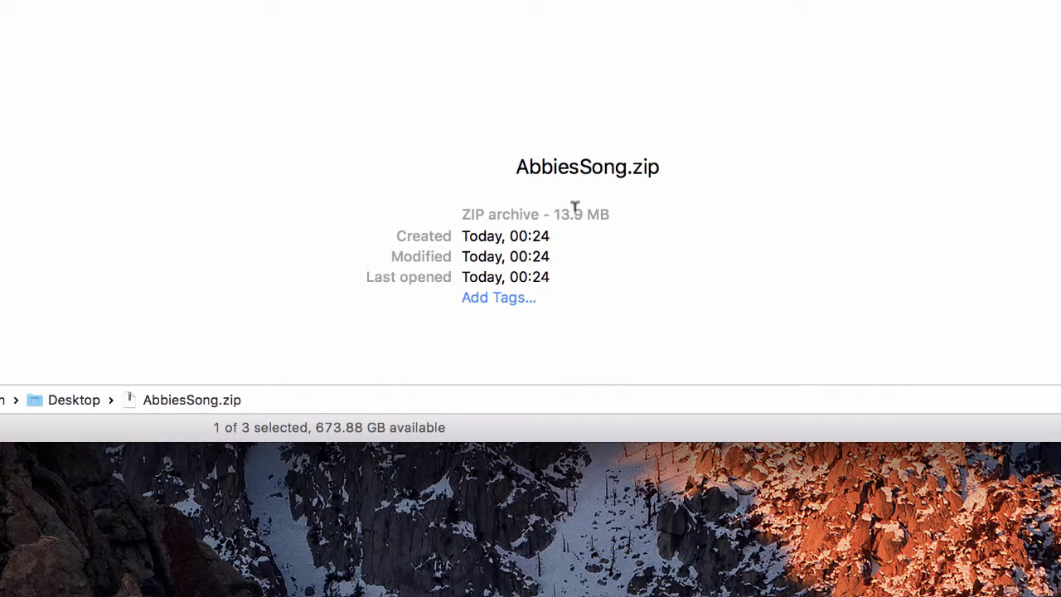
drag(552, 212, 630, 211)
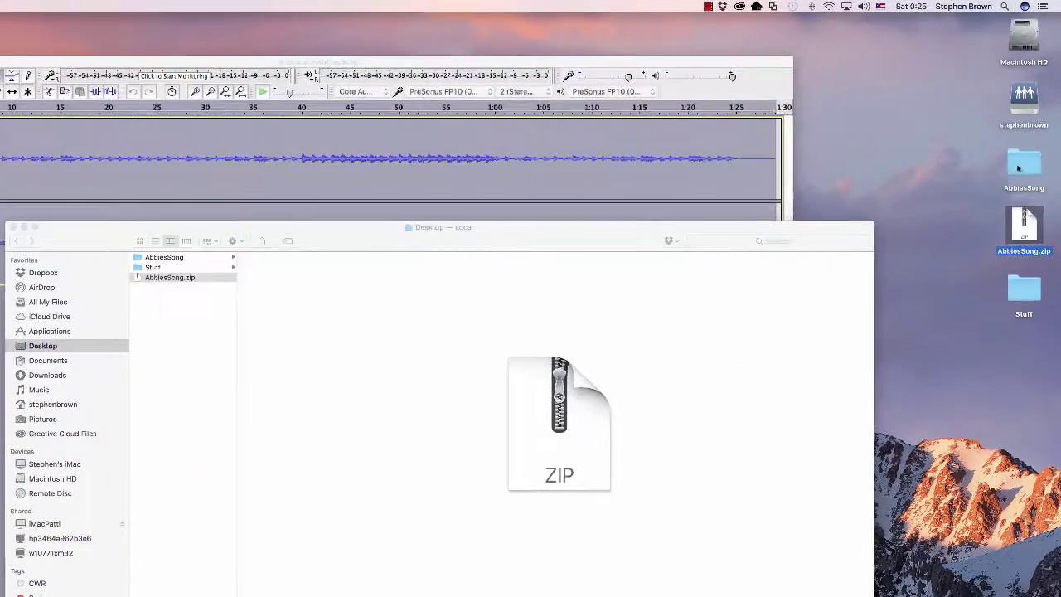
double_click(1021, 162)
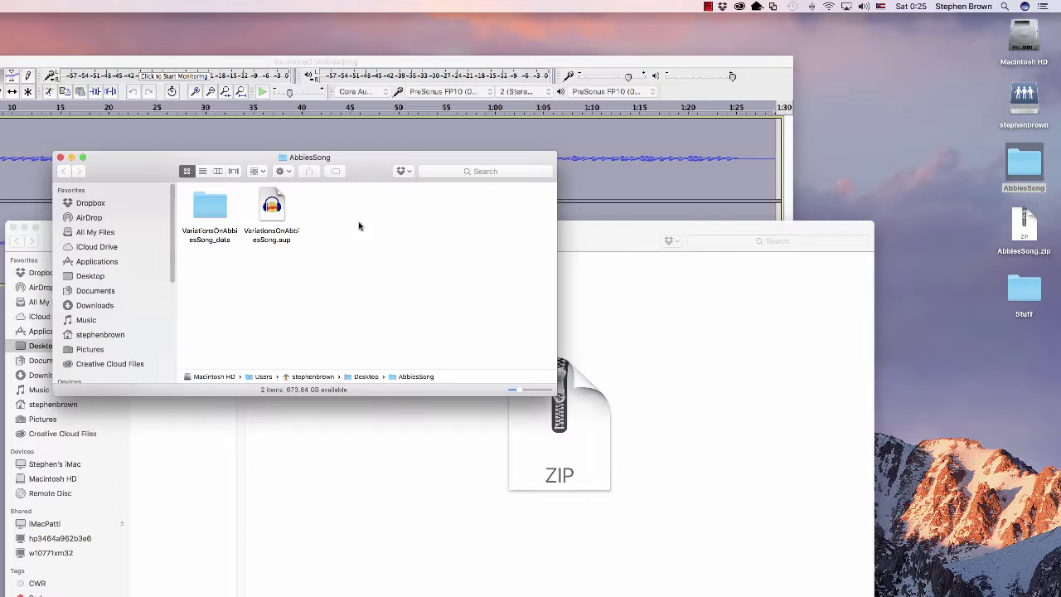
click(60, 157)
click(1018, 232)
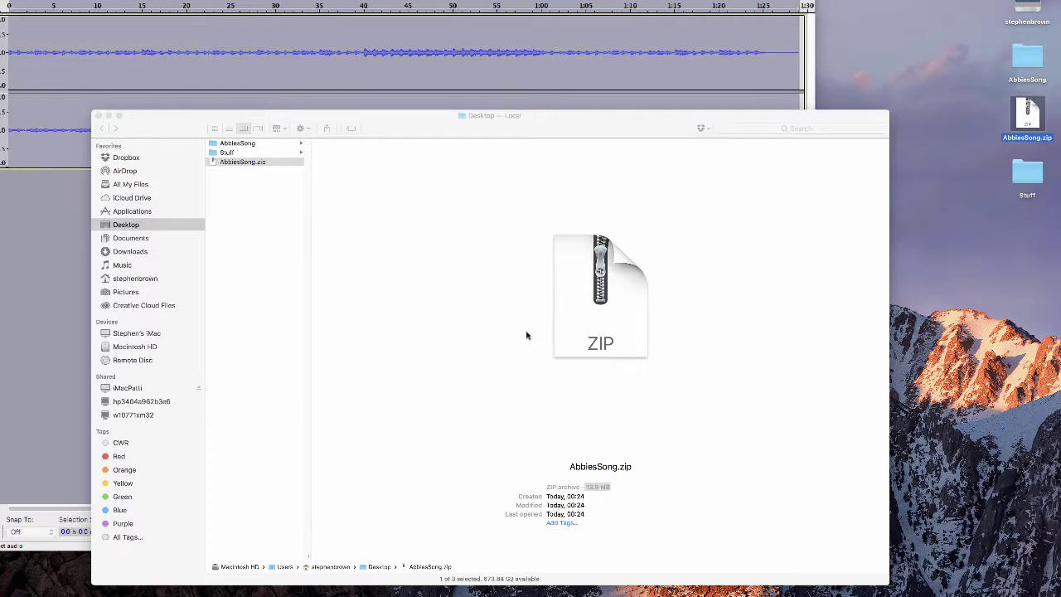
double_click(596, 488)
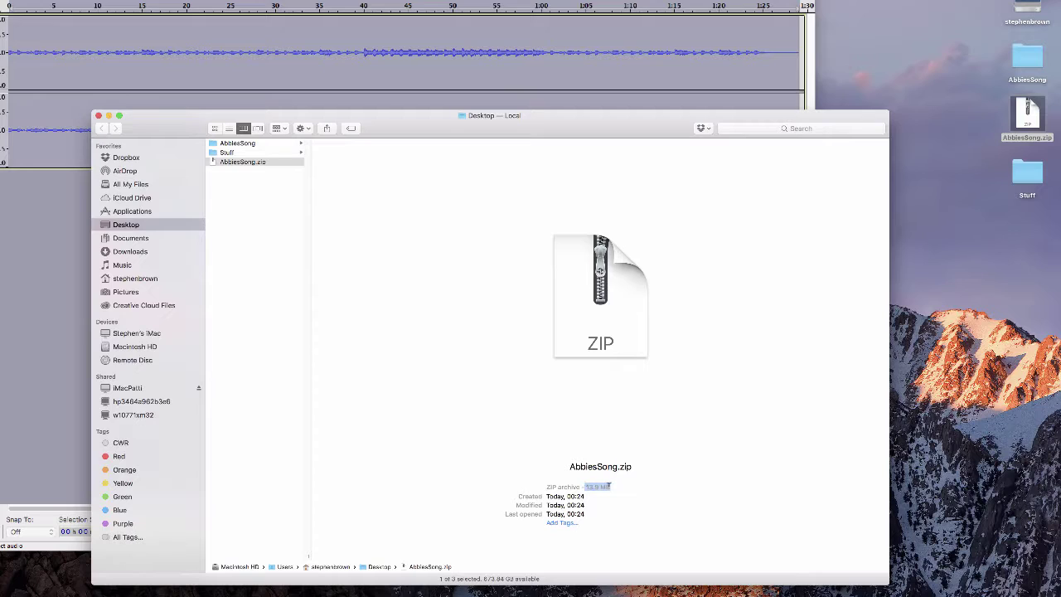
click(609, 486)
drag(586, 487, 612, 486)
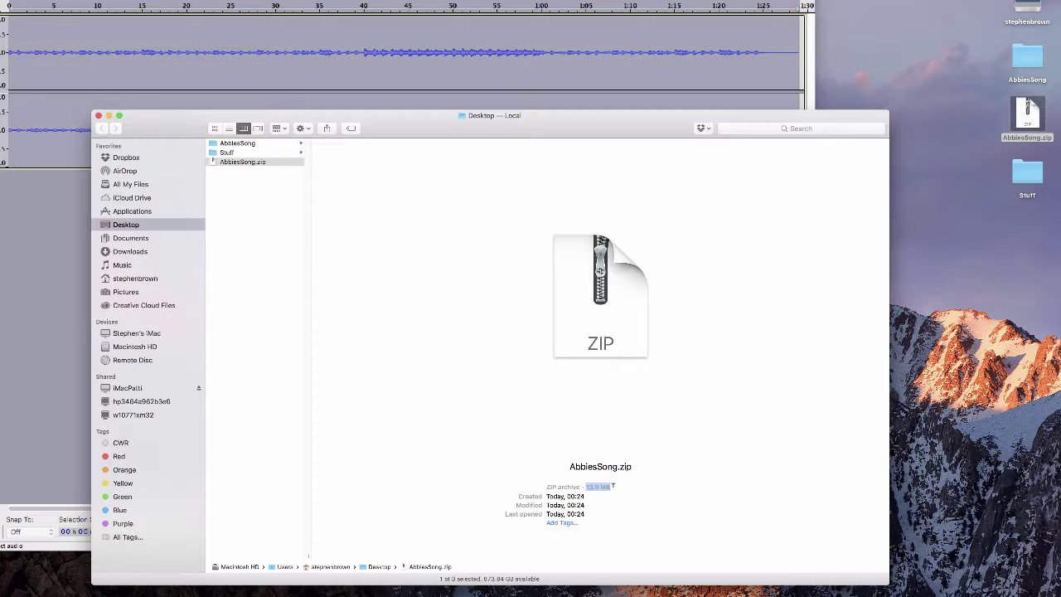